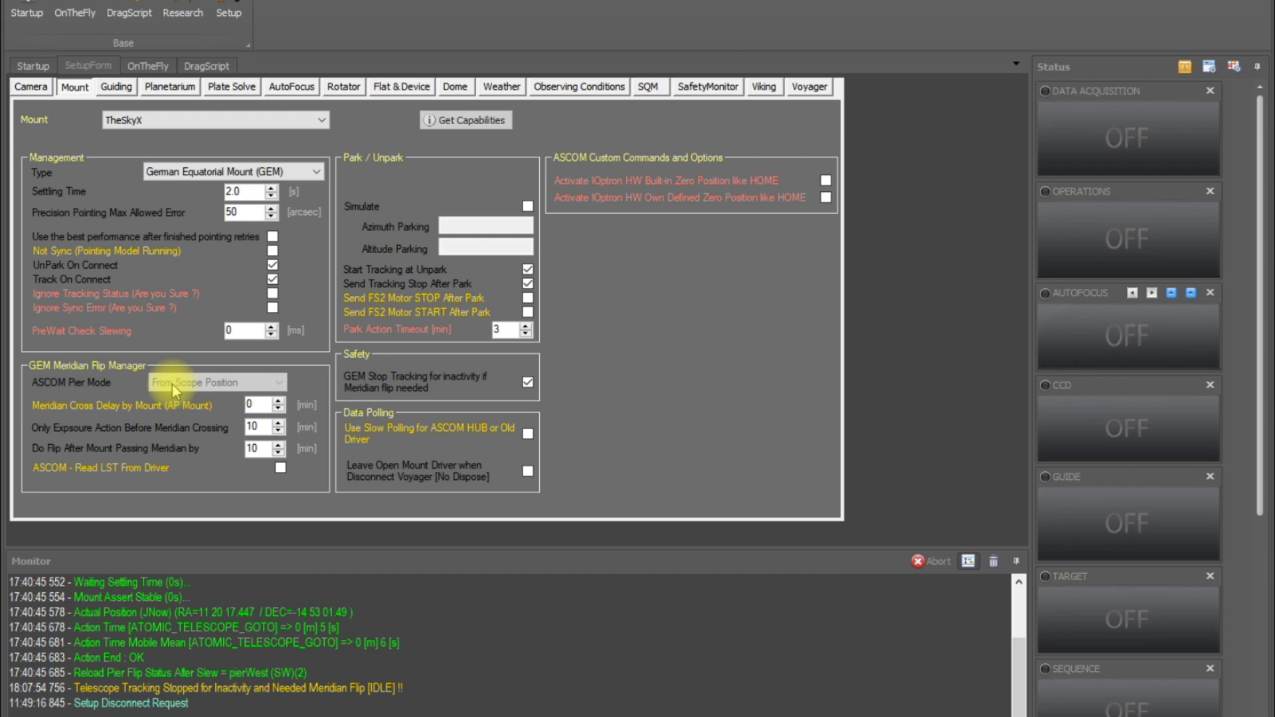
- Switch the mount control to TheSky6 and on to ASCOM Telescope
click(142, 121)
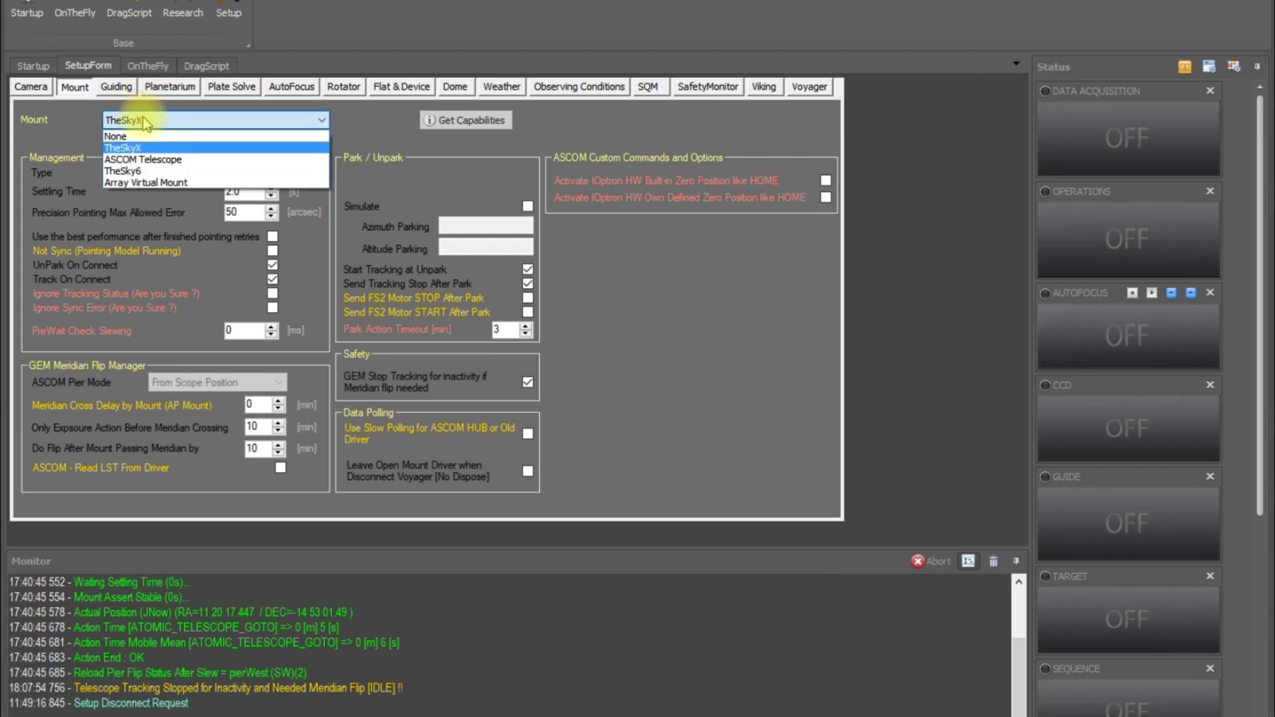
click(143, 171)
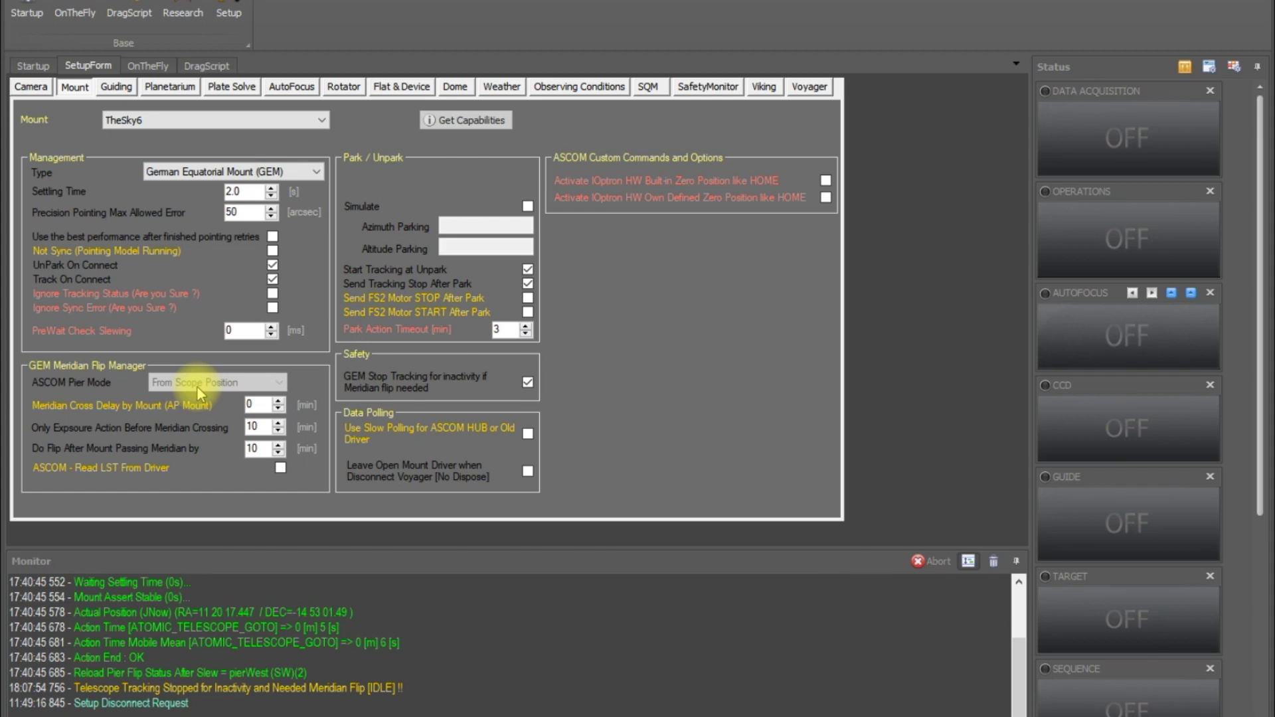
click(170, 119)
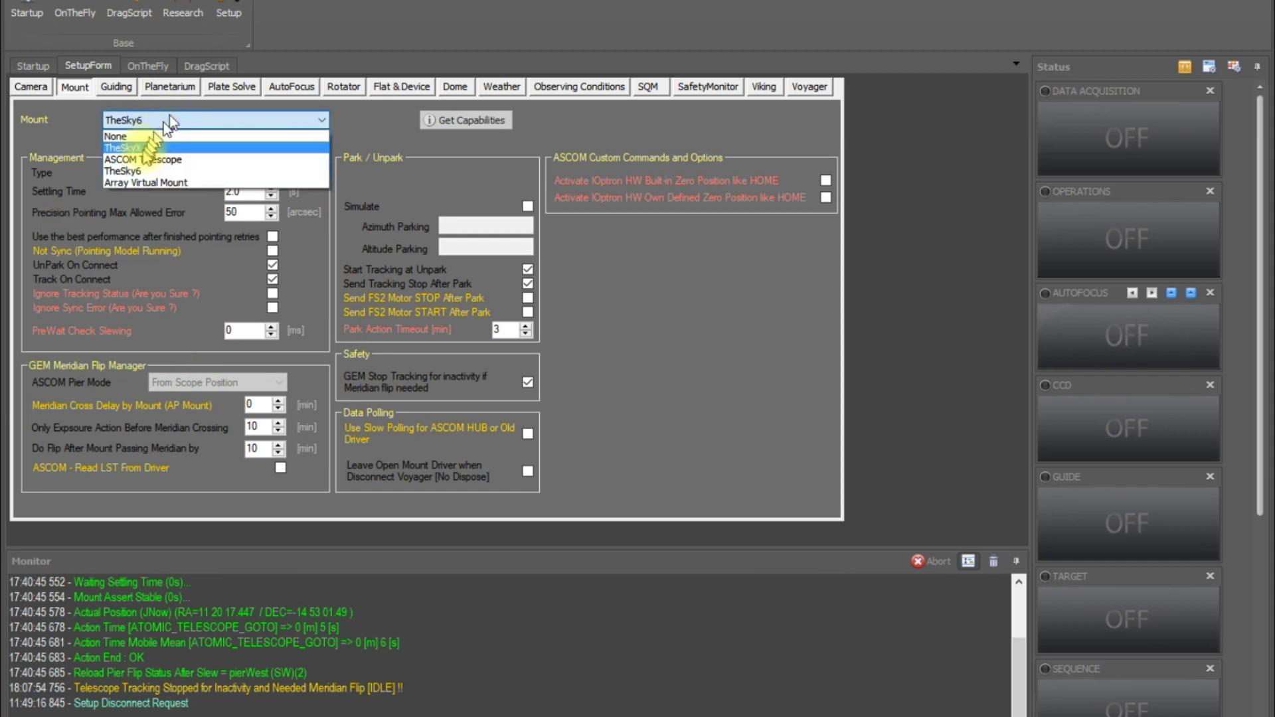
click(156, 159)
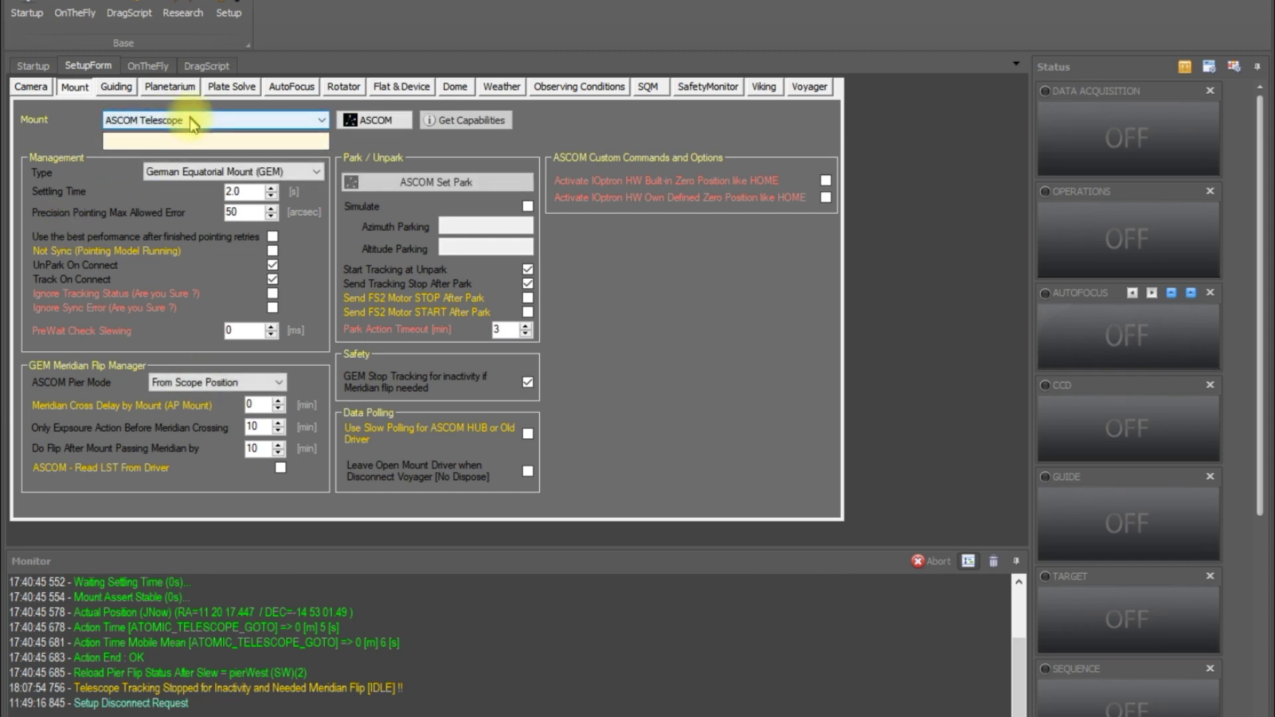
- Set the ASCOM Pier Mode in the GEM Meridian Flip Manager to ASCOM Normal
click(176, 382)
click(199, 398)
click(205, 389)
click(205, 382)
click(204, 381)
click(199, 398)
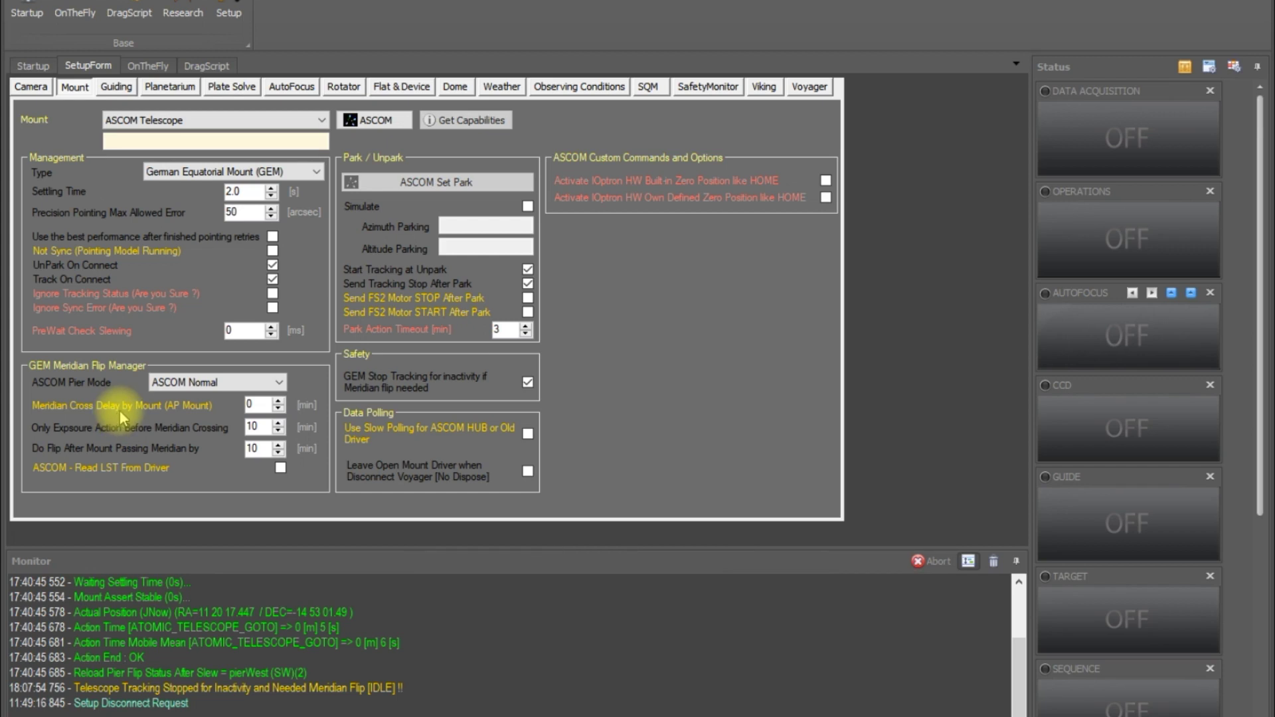
- Change the ASCOM Pier Mode to ASCOM Inverted and set the mount control back to TheSkyX
click(174, 384)
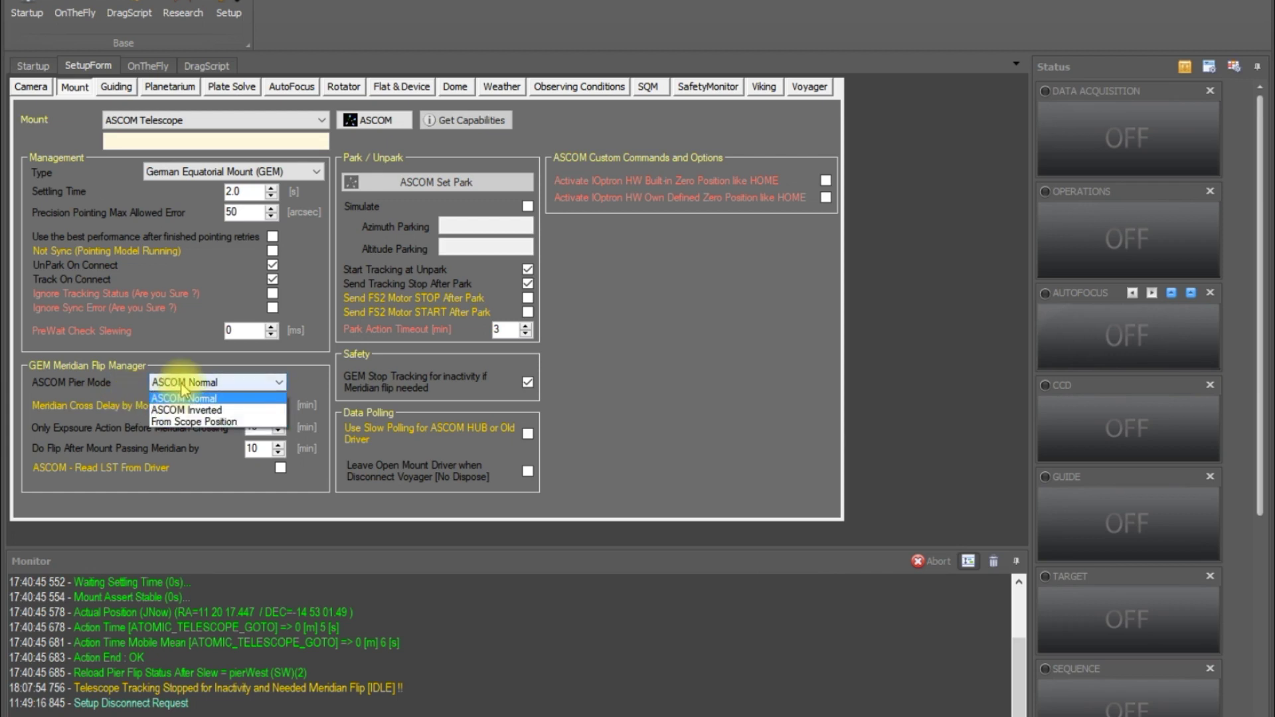
click(178, 405)
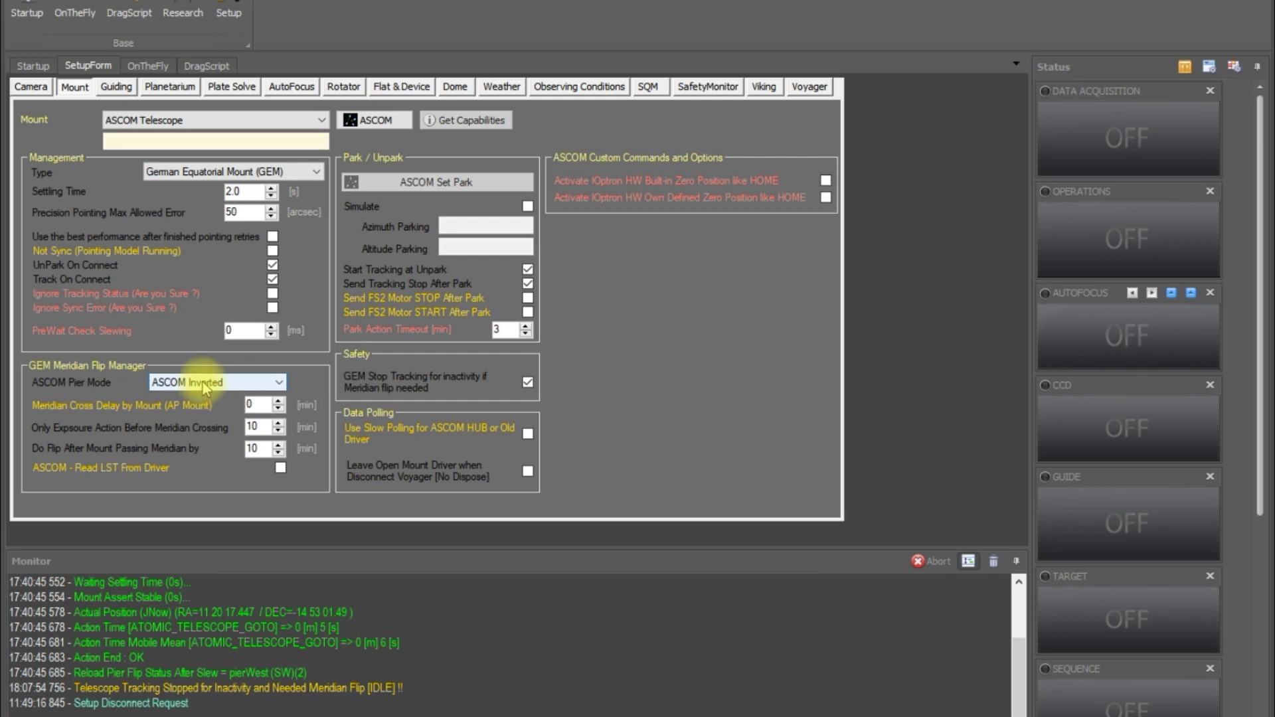
click(179, 120)
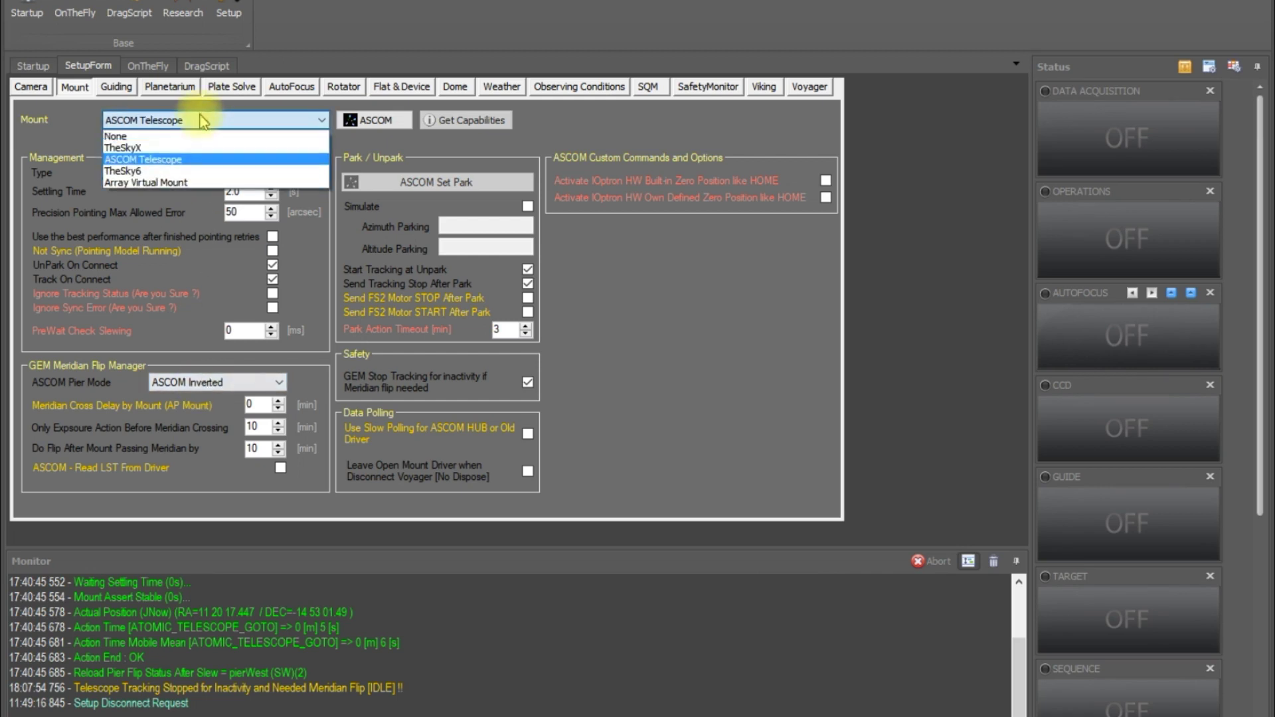
click(171, 149)
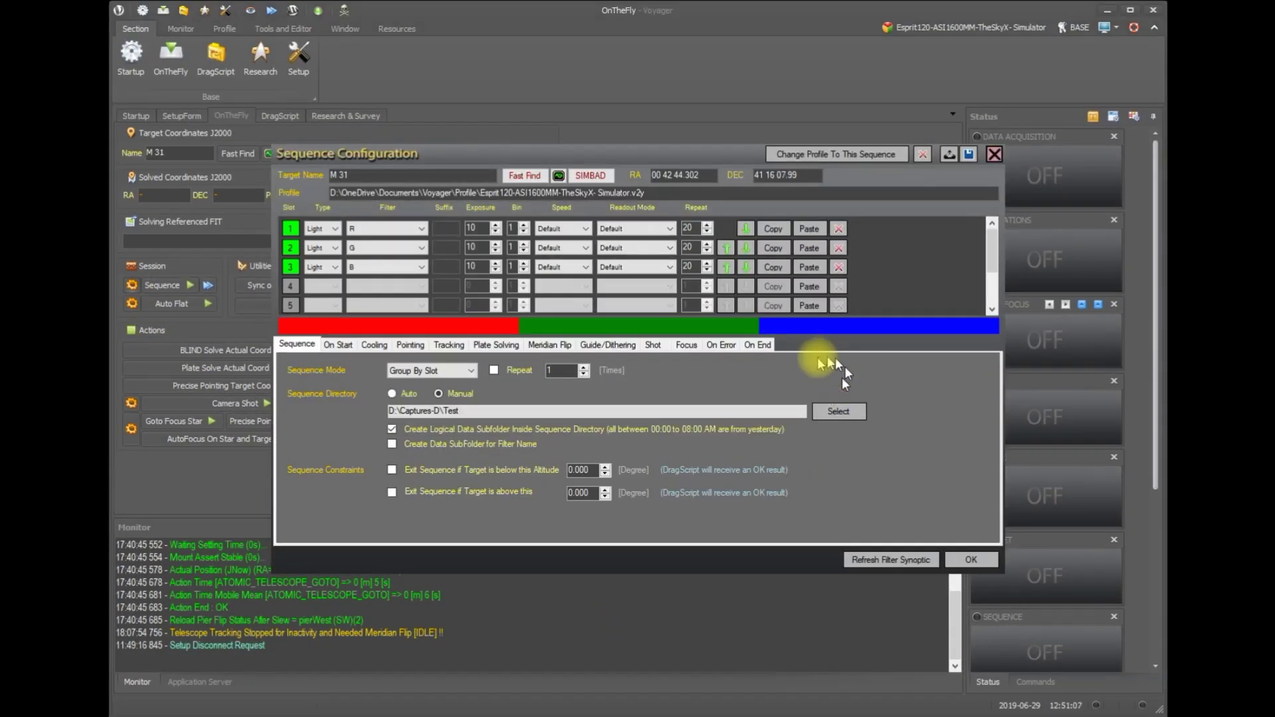
- In the M 31 sequence's meridian flip settings, switch the Meridian Flip Mode to Do not Manage and back to Manage
click(550, 344)
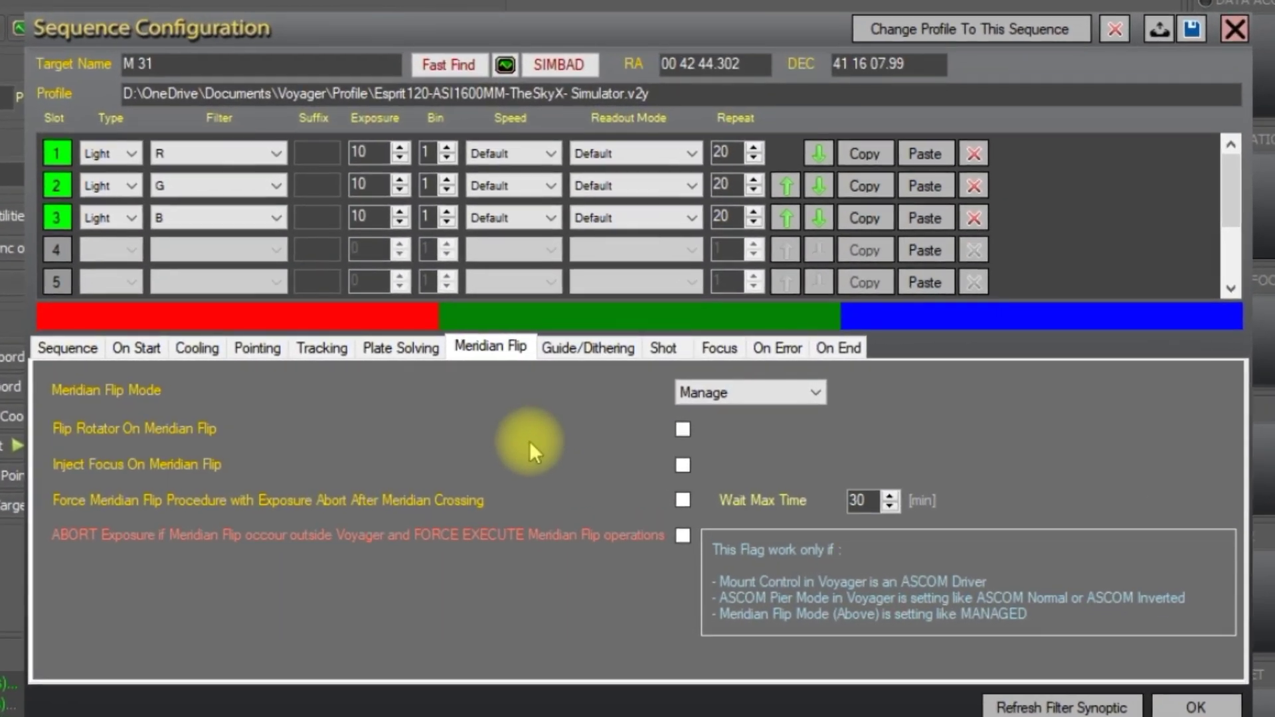
click(731, 392)
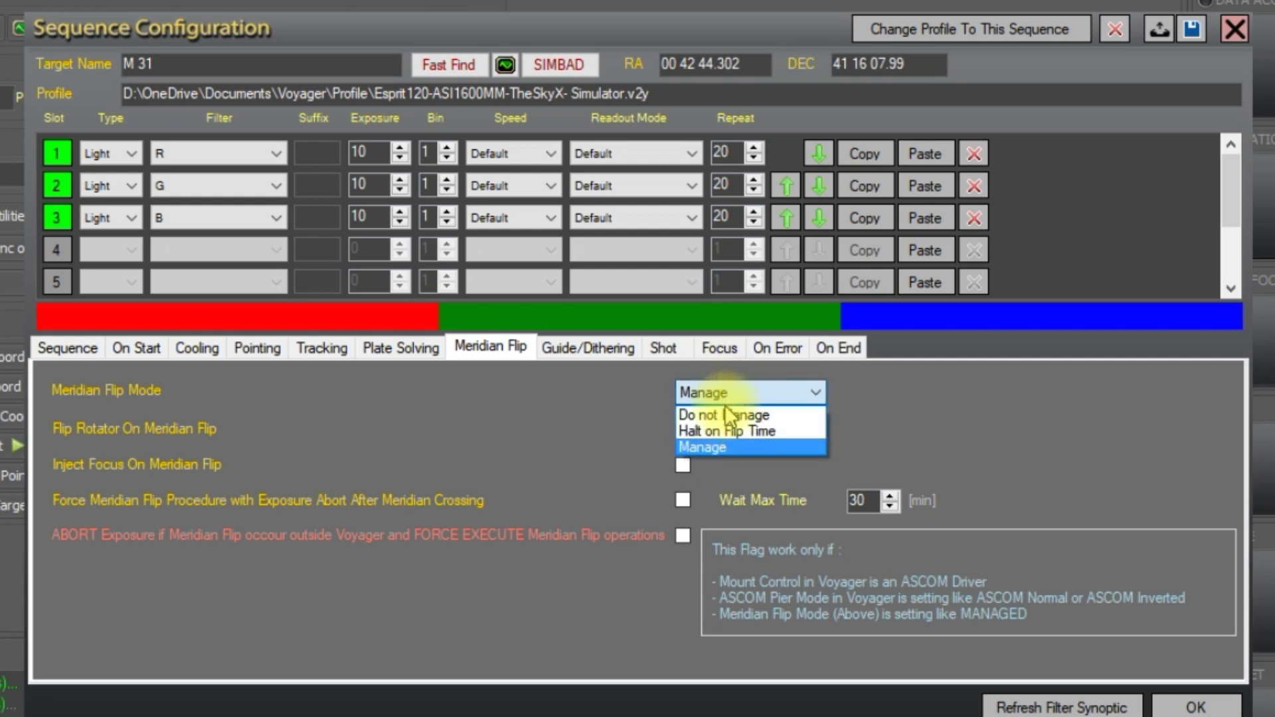
click(709, 414)
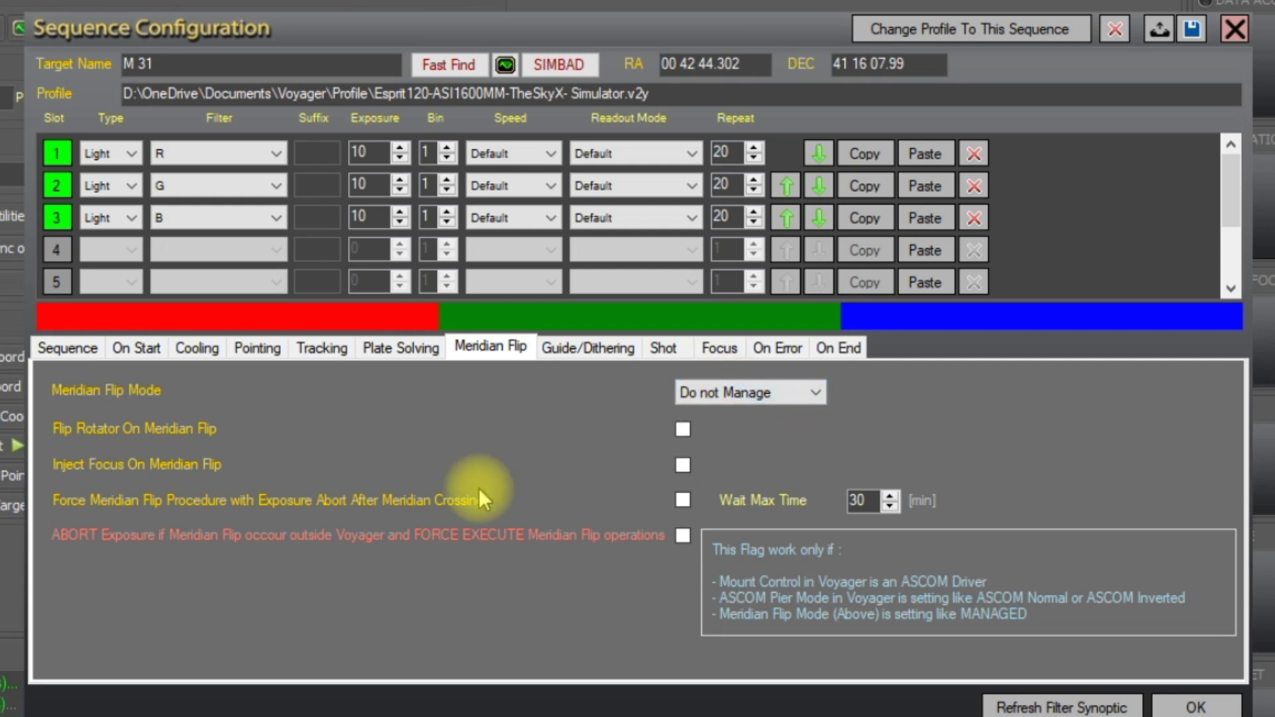
click(737, 392)
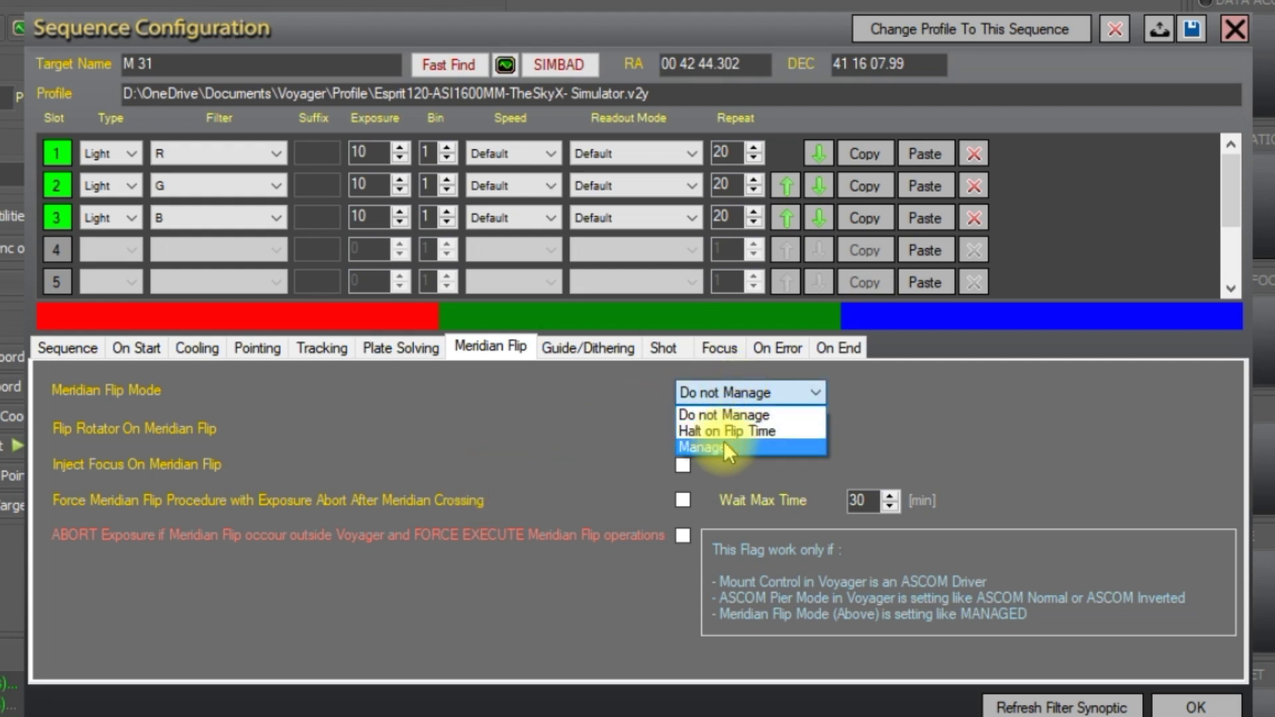
click(723, 444)
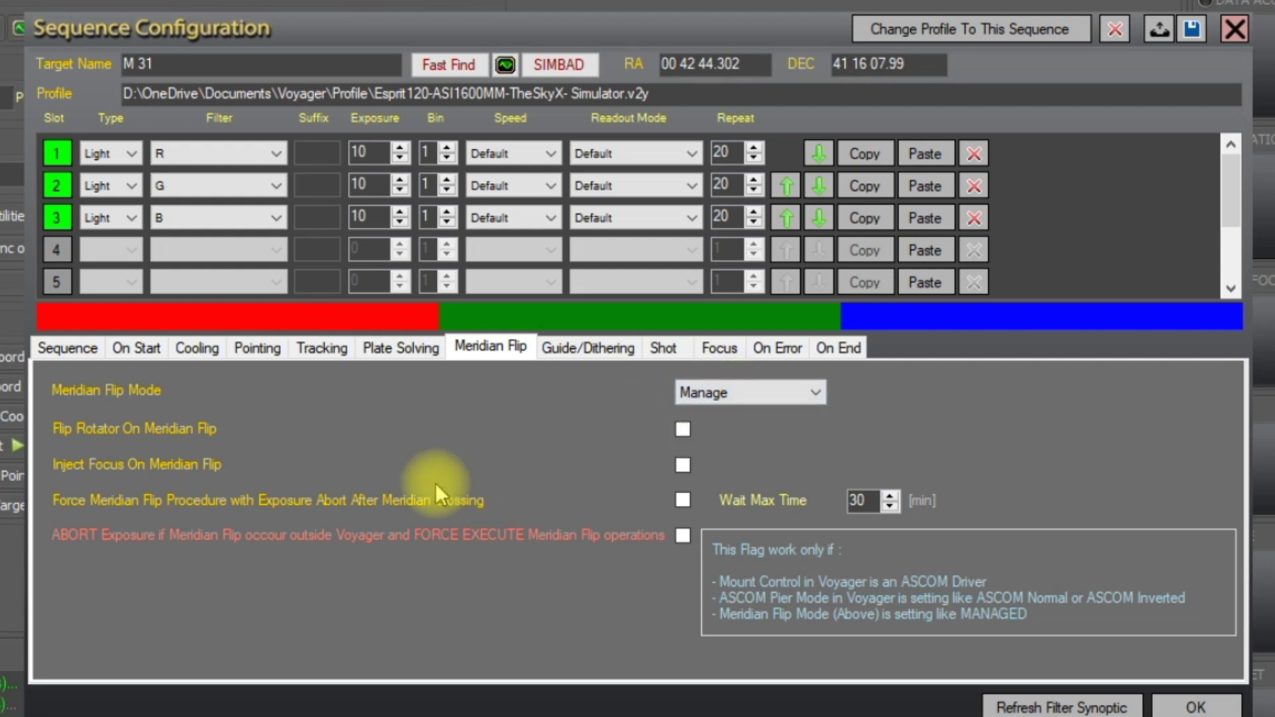
- Switch the sequence's Meridian Flip Mode to Halt on Flip Time and return it to Manage
click(763, 393)
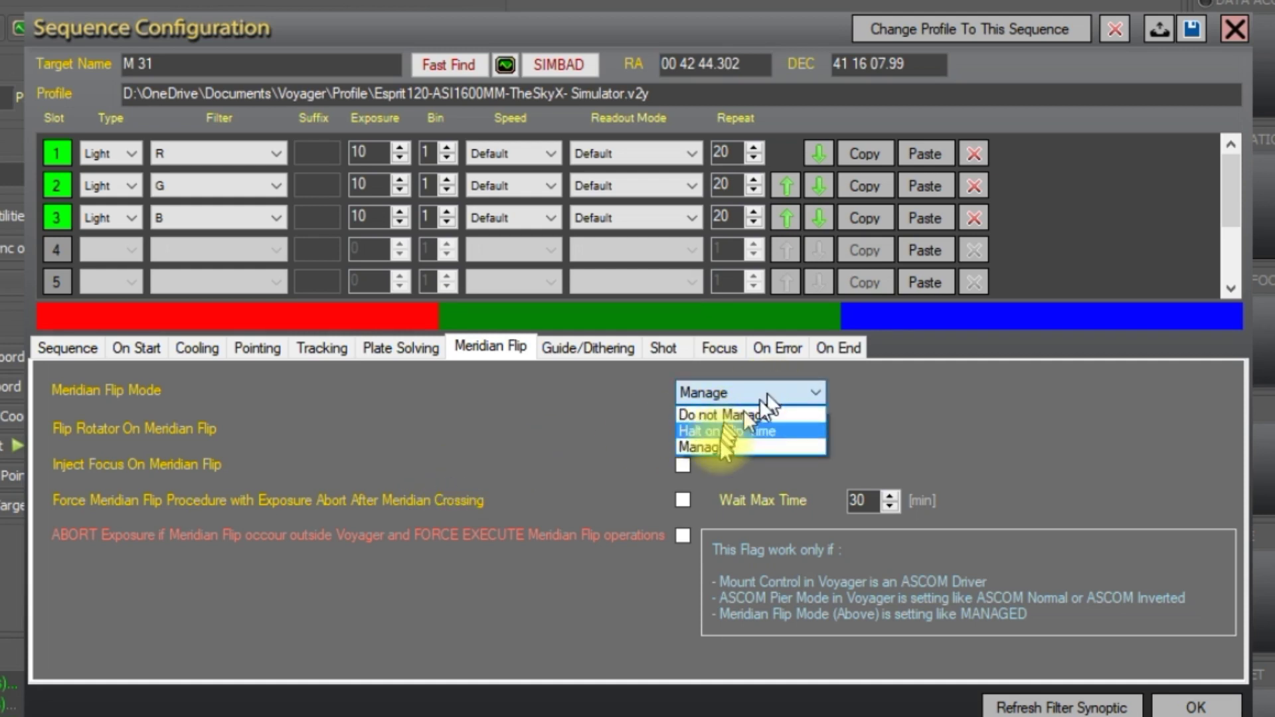
click(724, 431)
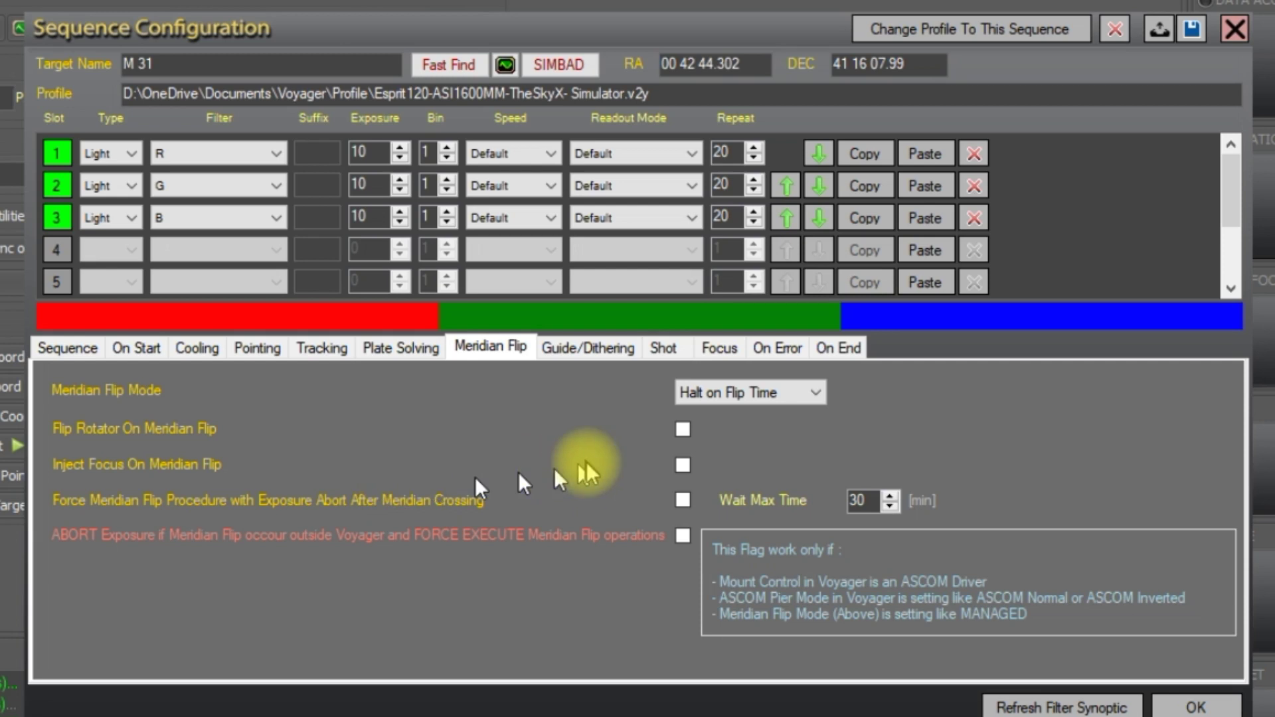
click(695, 395)
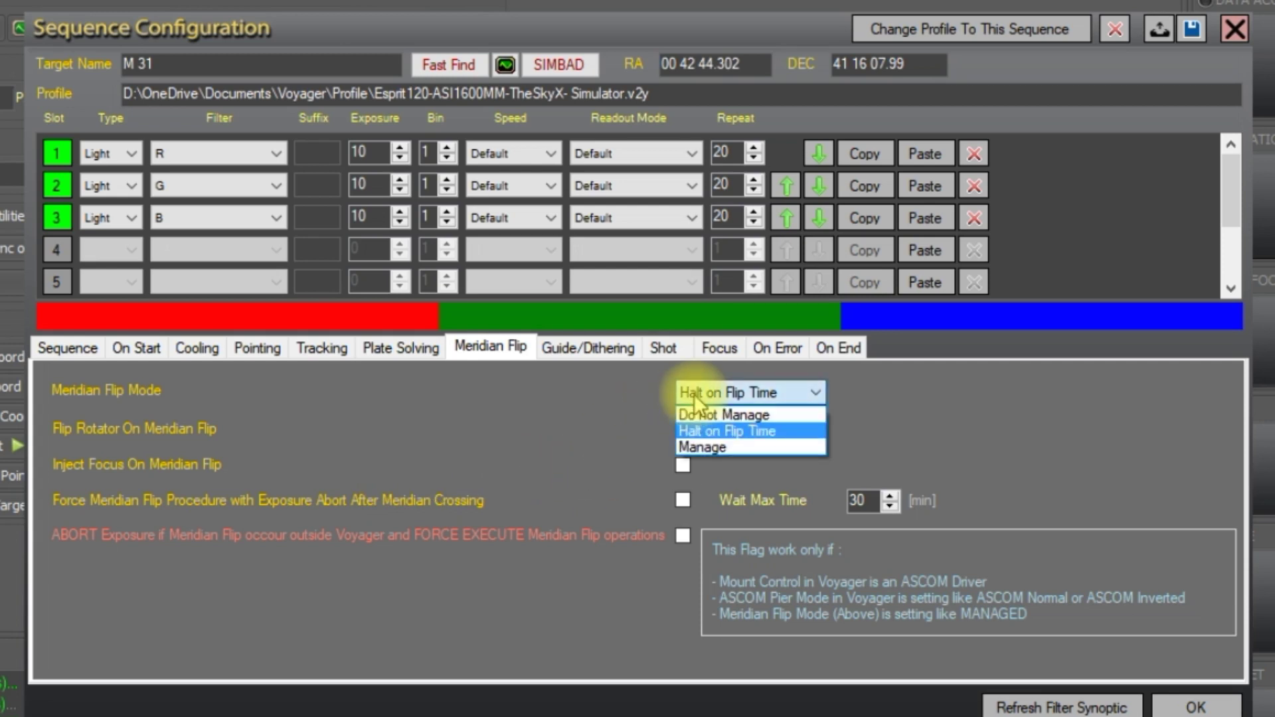
click(695, 447)
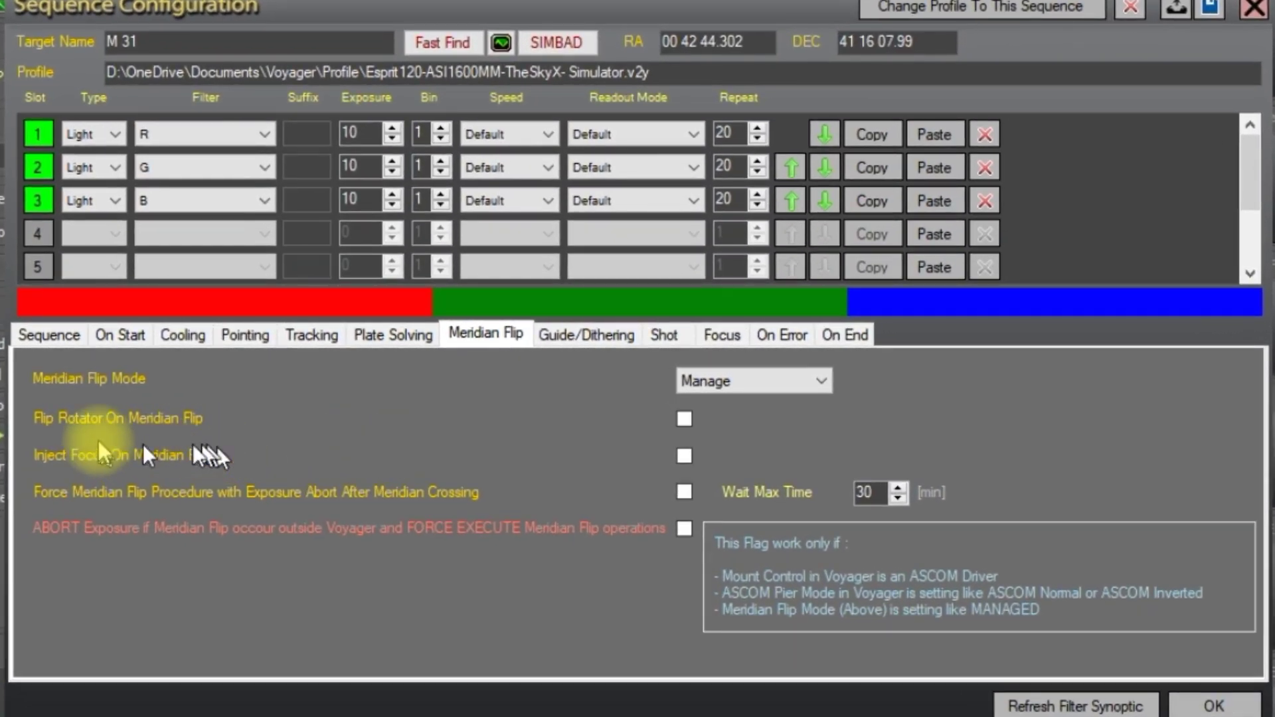
- Enable and disable again both Flip Rotator On Meridian Flip and Inject Focus On Meridian Flip
click(683, 419)
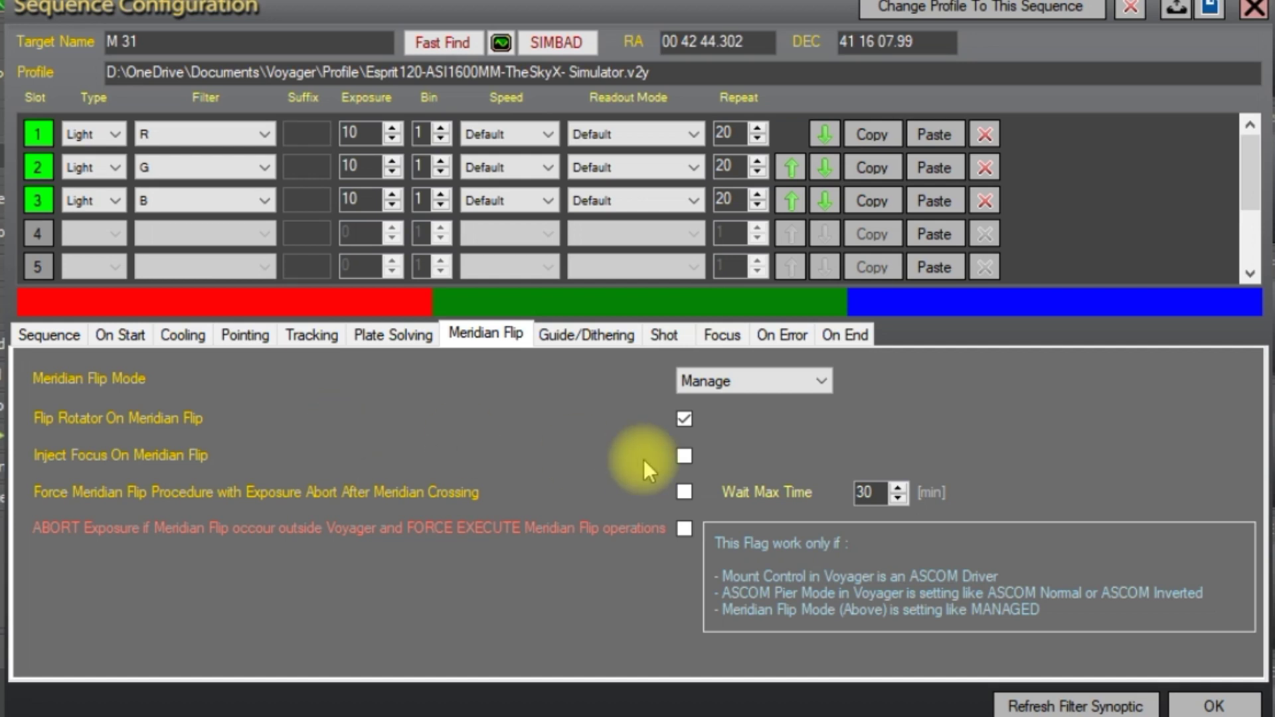
click(691, 420)
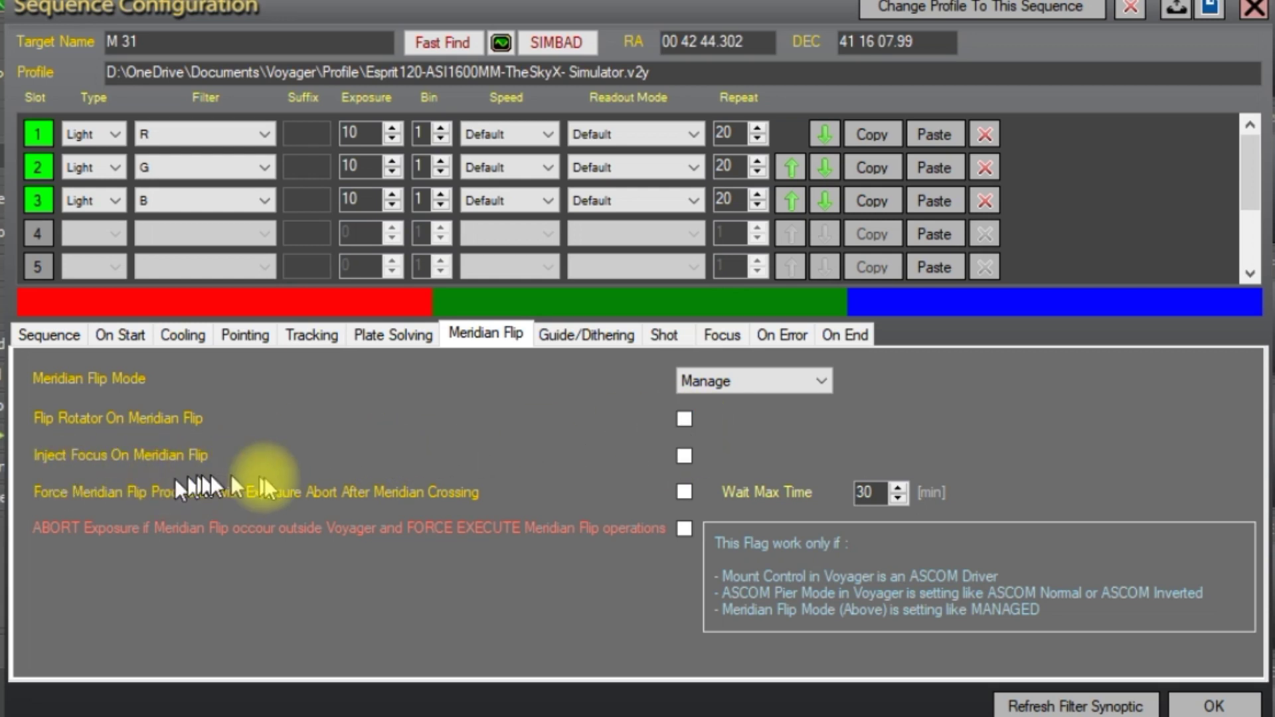
click(686, 455)
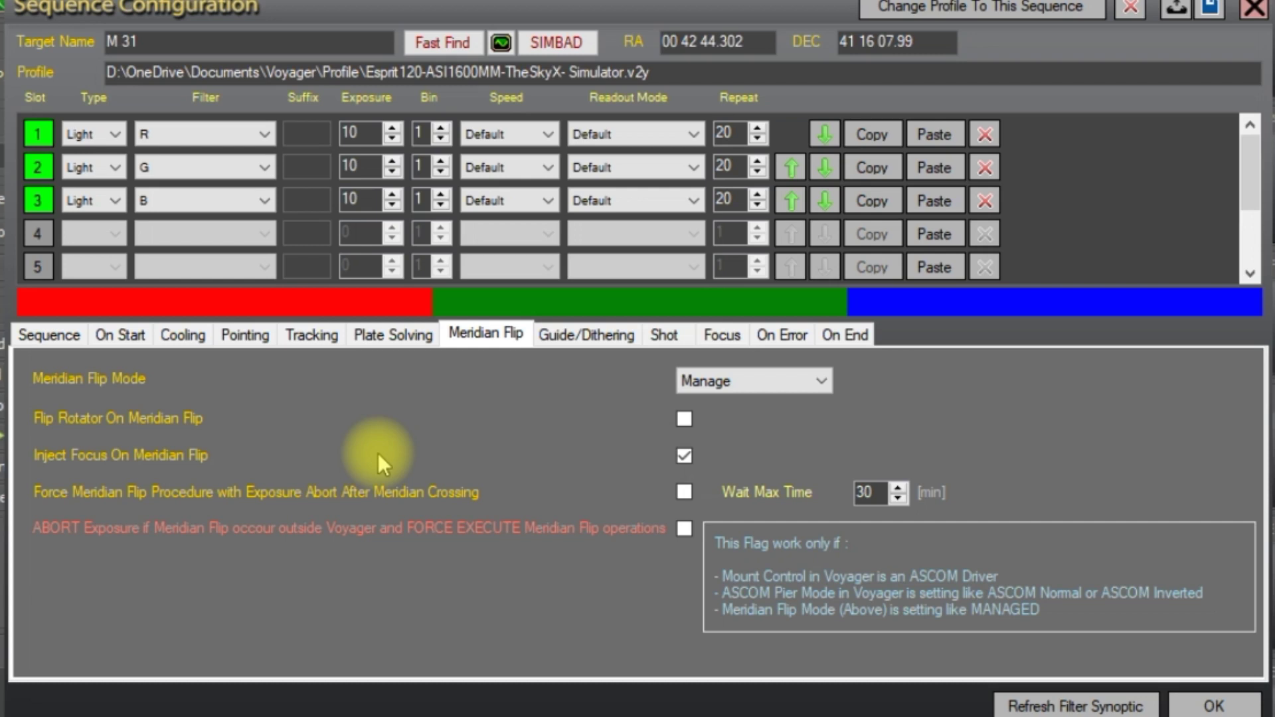
click(684, 454)
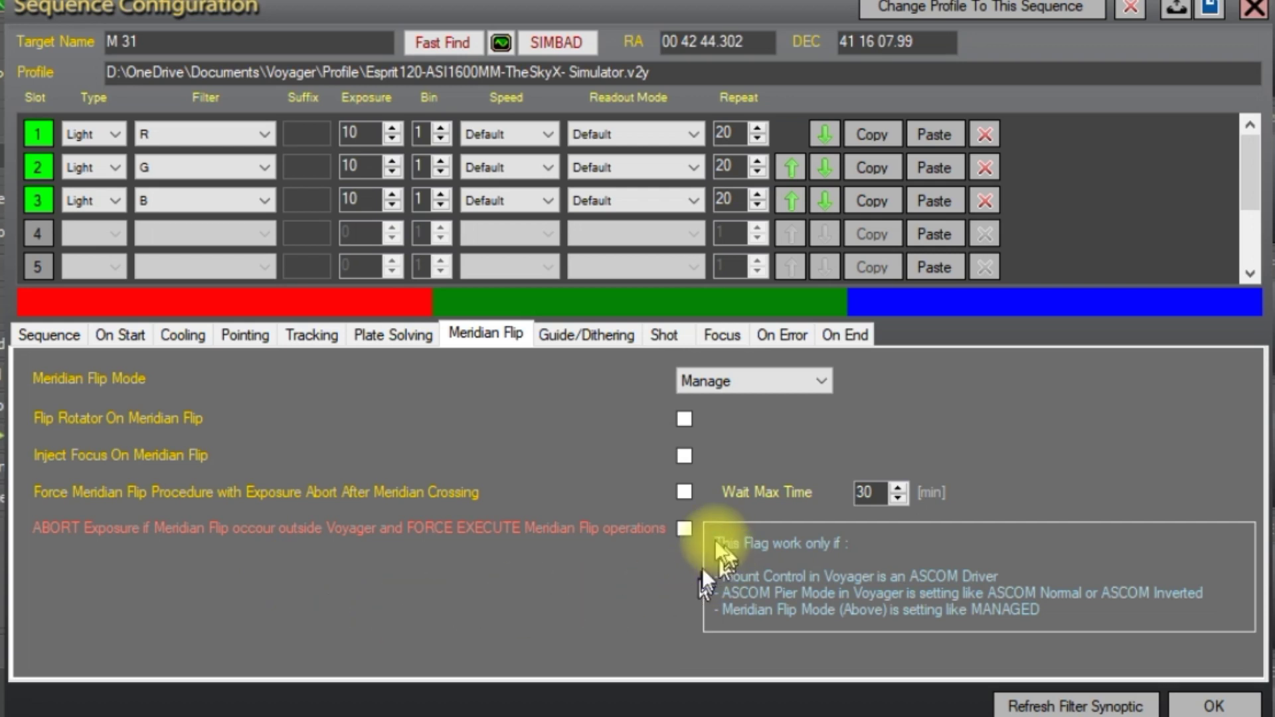
- Enable aborting the exposure and force-executing the flip when it occurs outside Voyager, and accept the sequence configuration
click(684, 529)
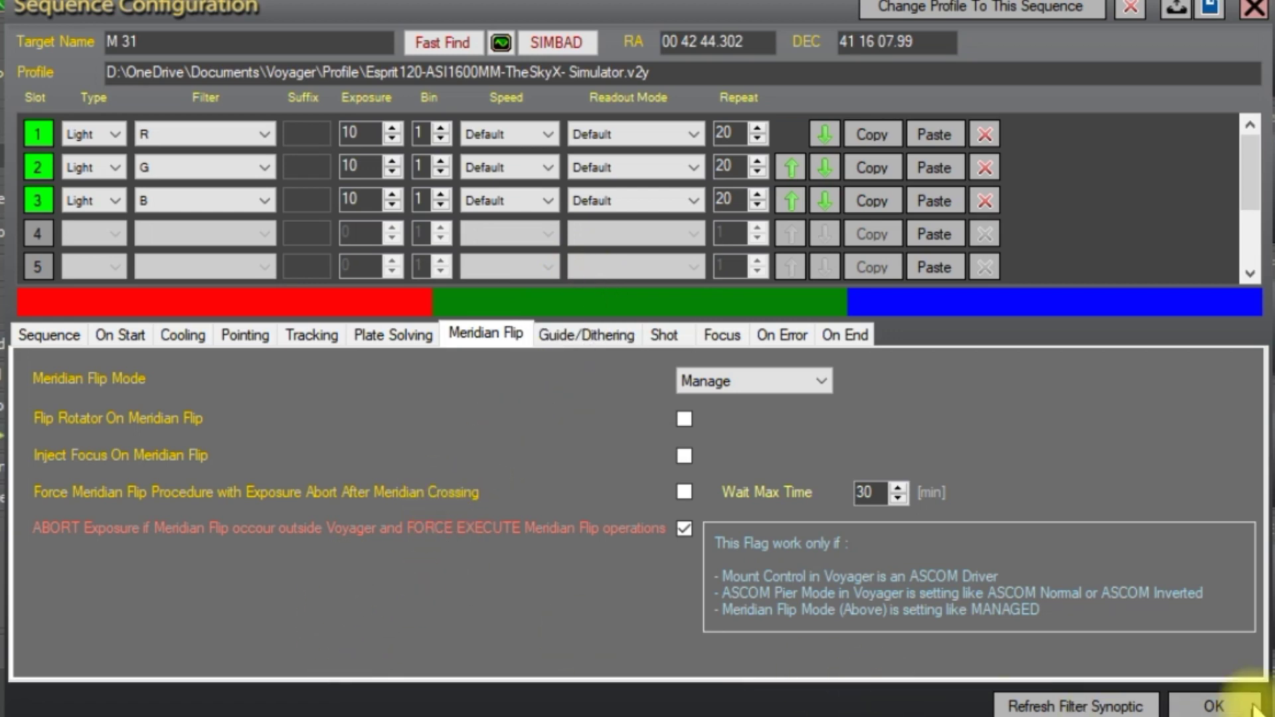
click(1213, 706)
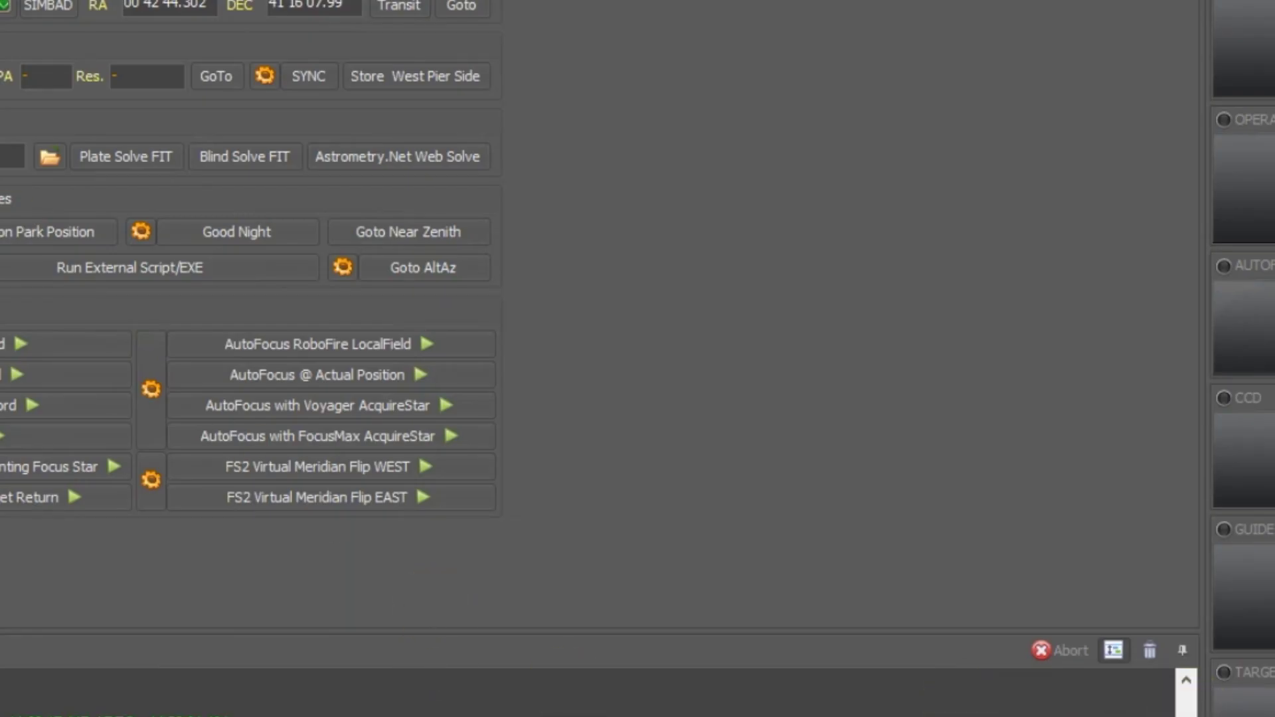
- Open the Exoplanet Transit configuration, view its meridian flip settings and close it
click(52, 25)
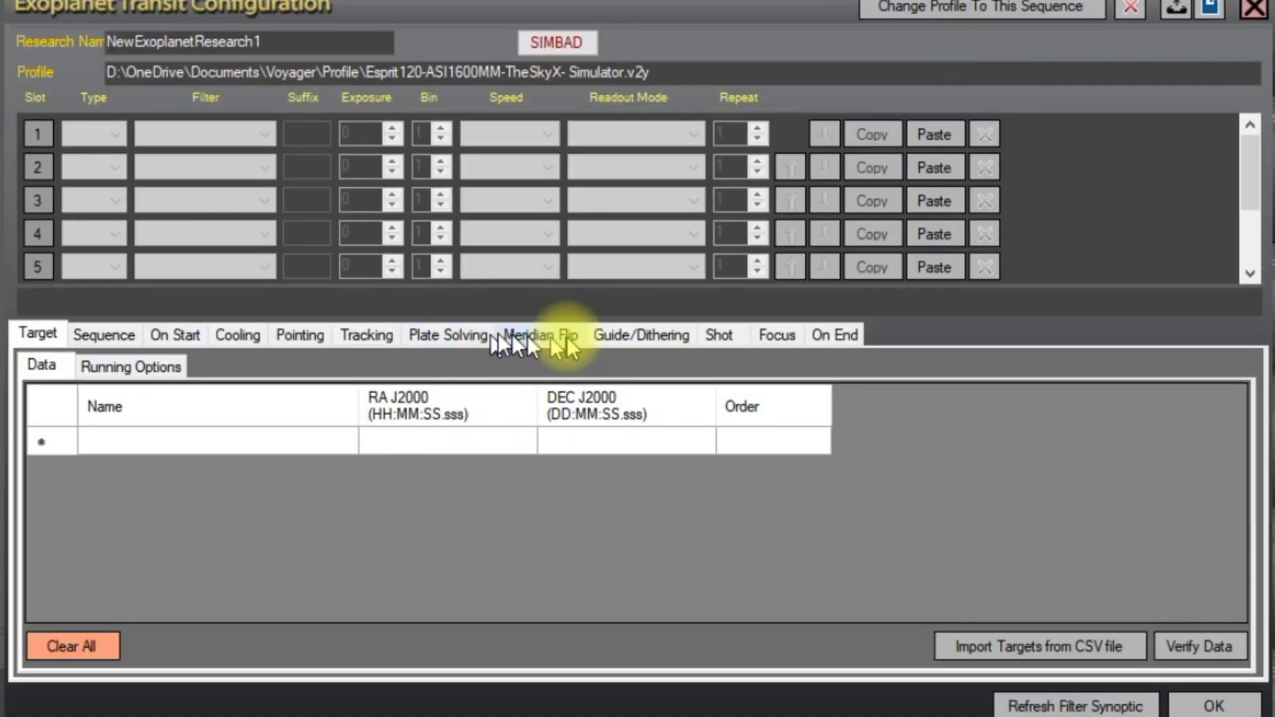
click(561, 336)
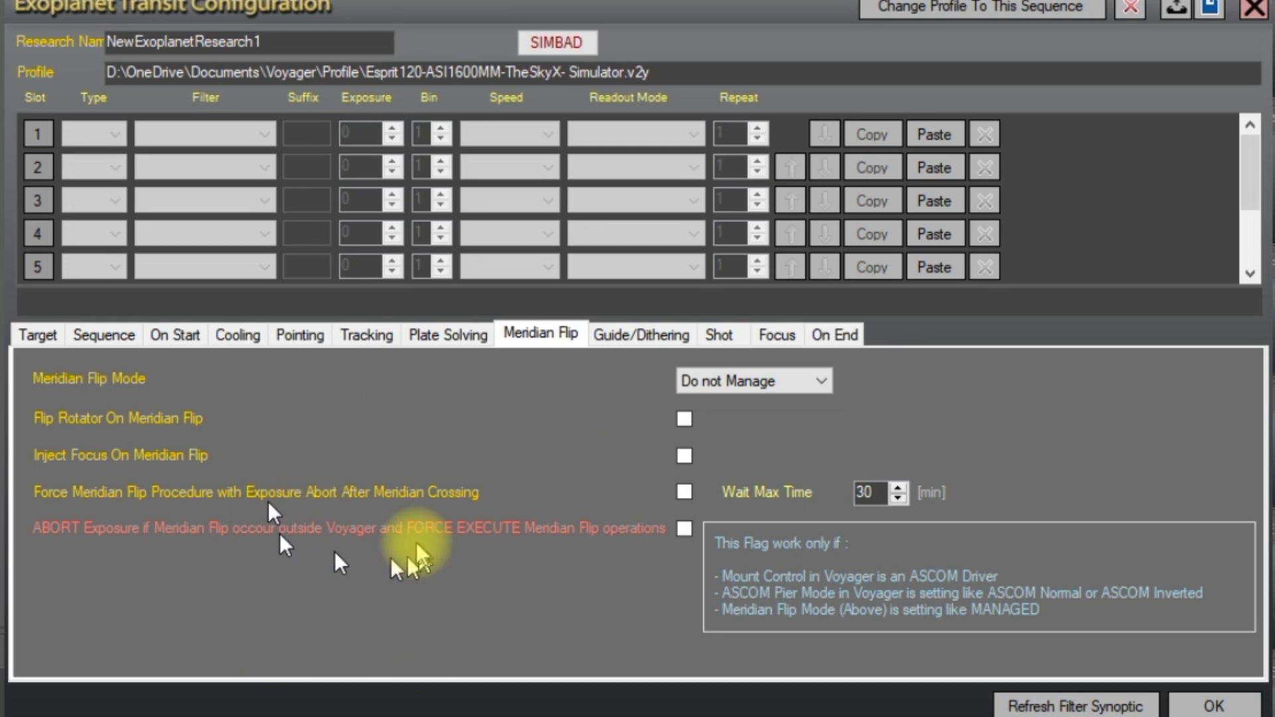
click(1239, 708)
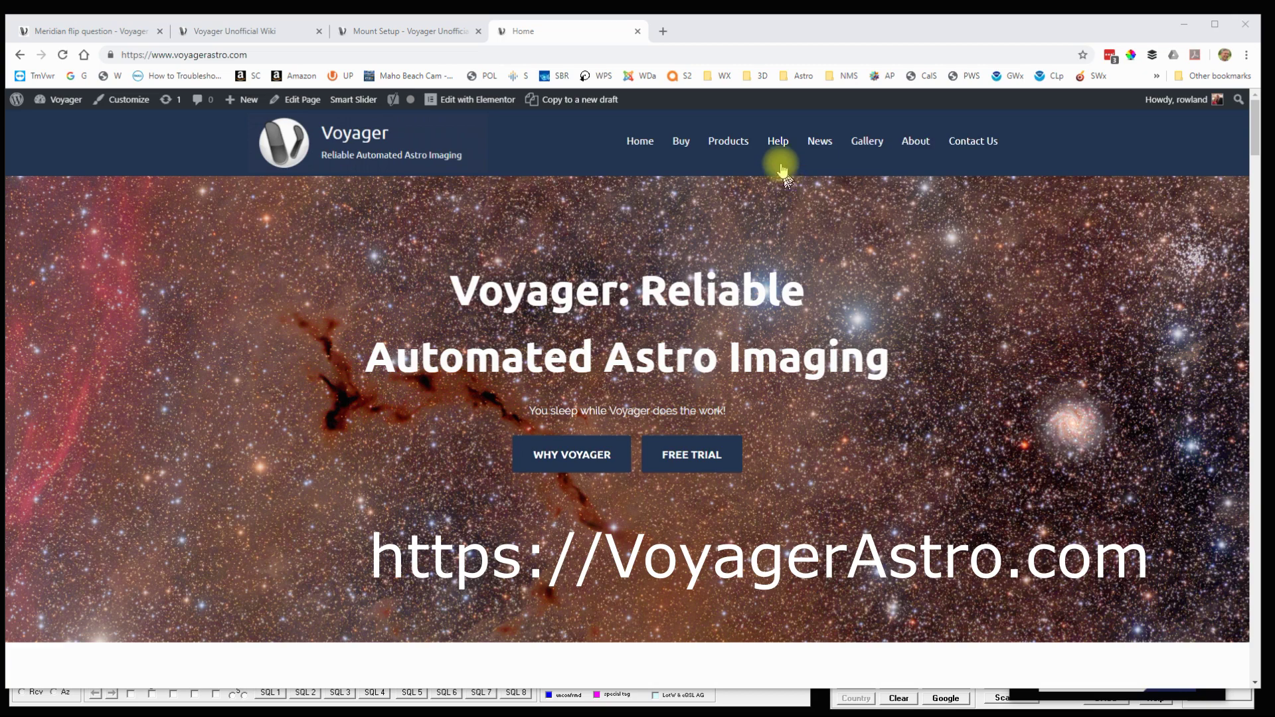
- From the Voyager website in the browser, open the Wiki and go to its Mount setup page
mouse_move(782, 147)
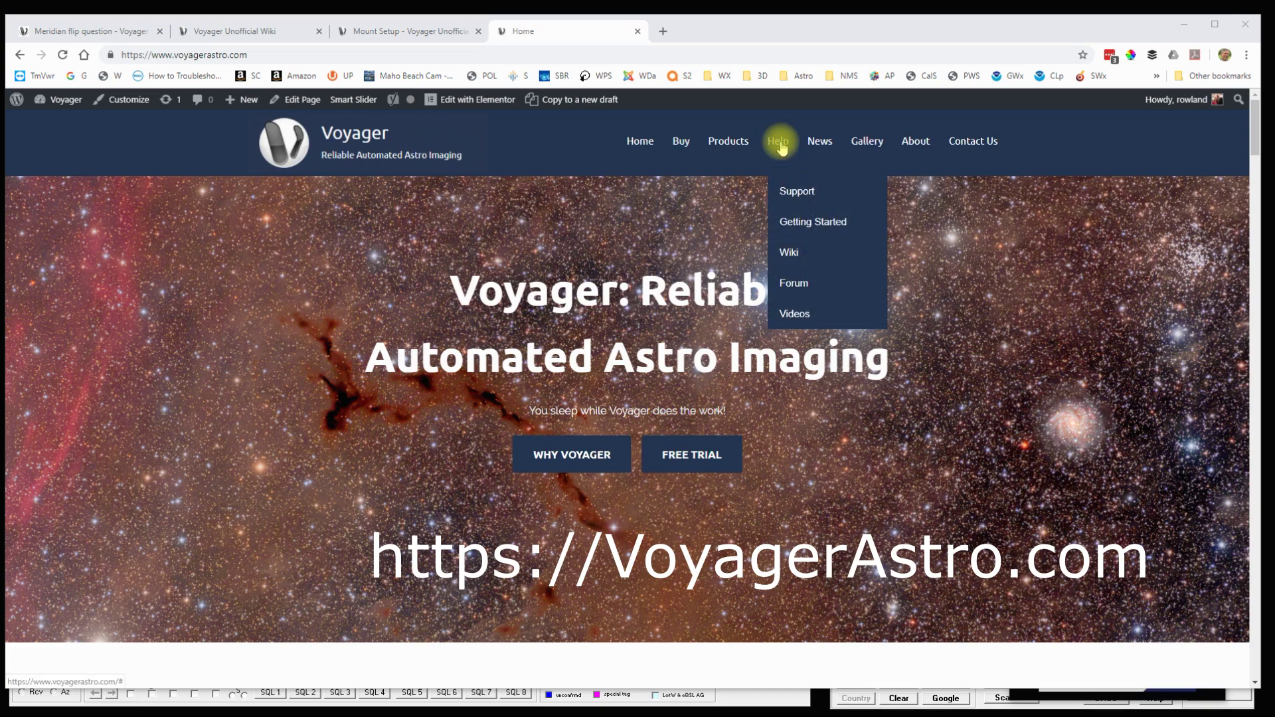
click(796, 261)
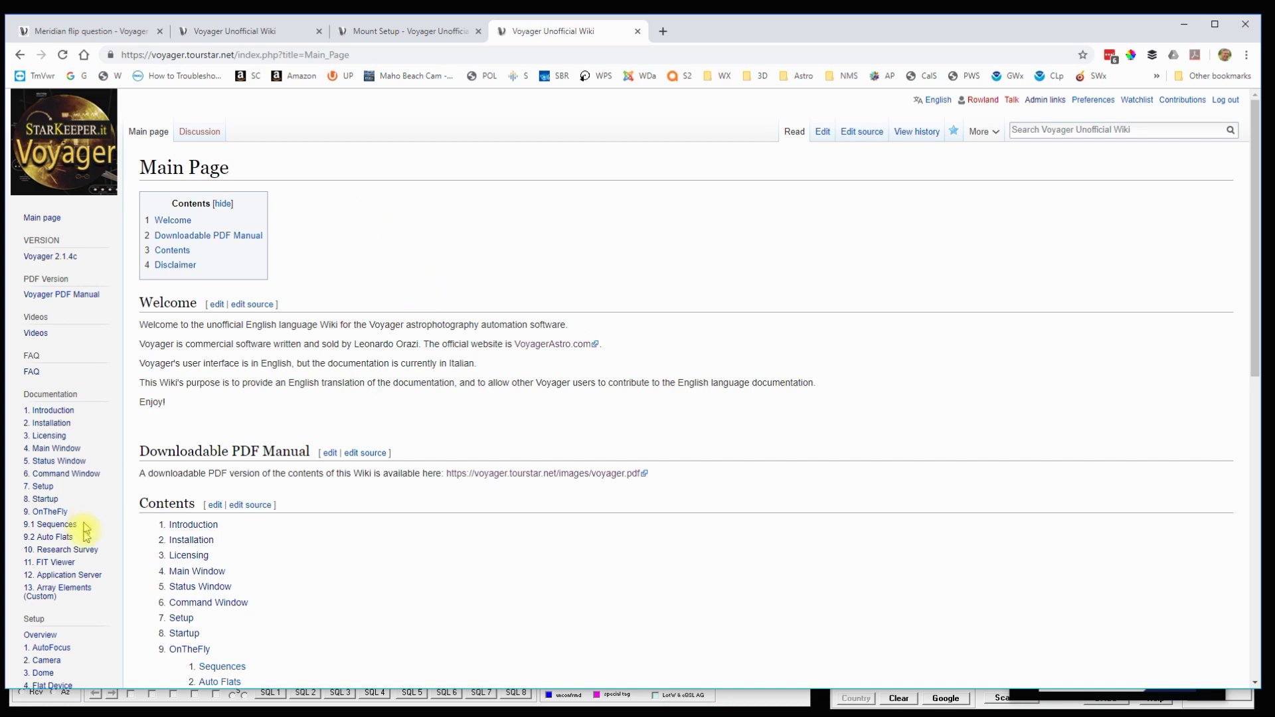
scroll(87, 580, down, 5)
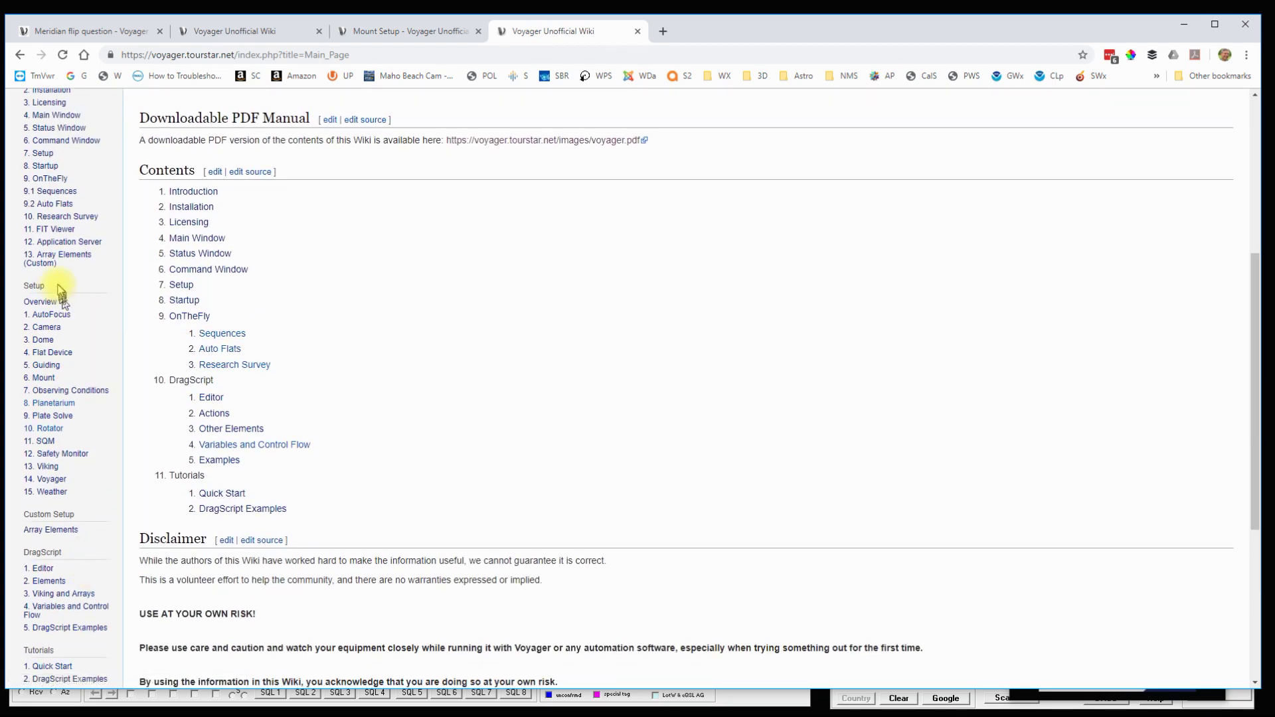
click(43, 378)
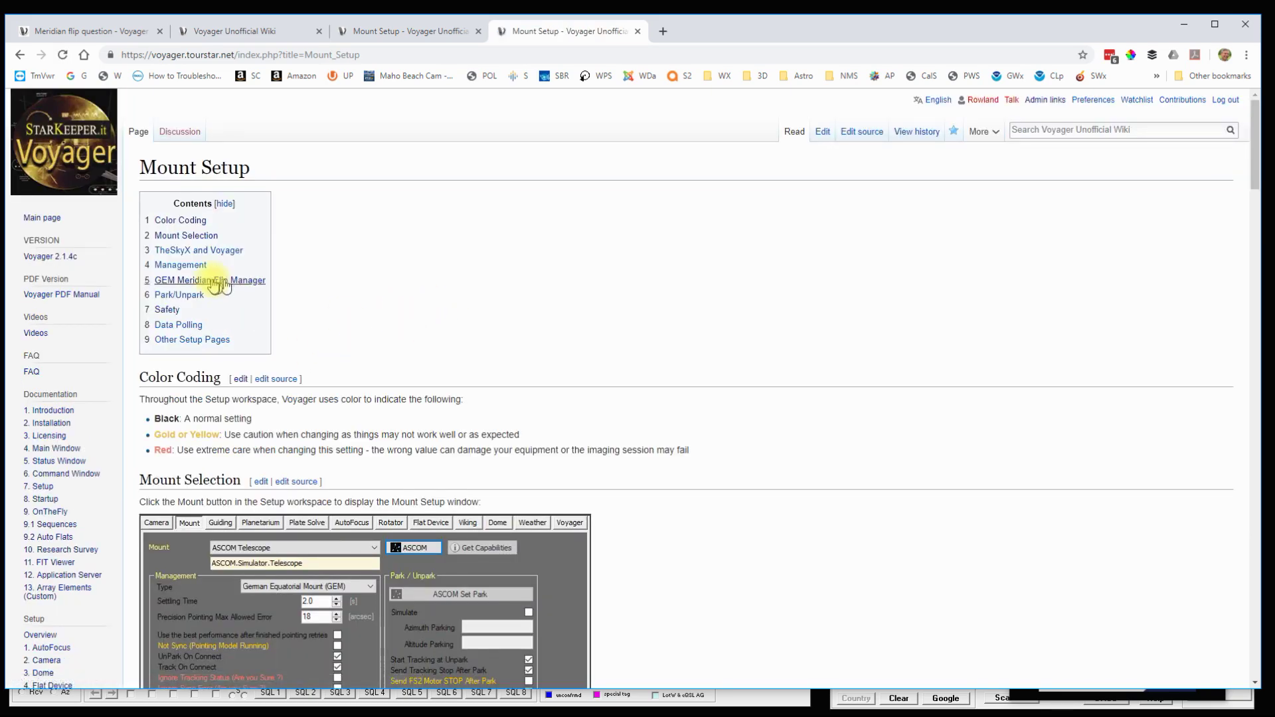
- Read the wiki's GEM Meridian Flip Manager section and look over the other Mount Setup content and documentation links
click(206, 282)
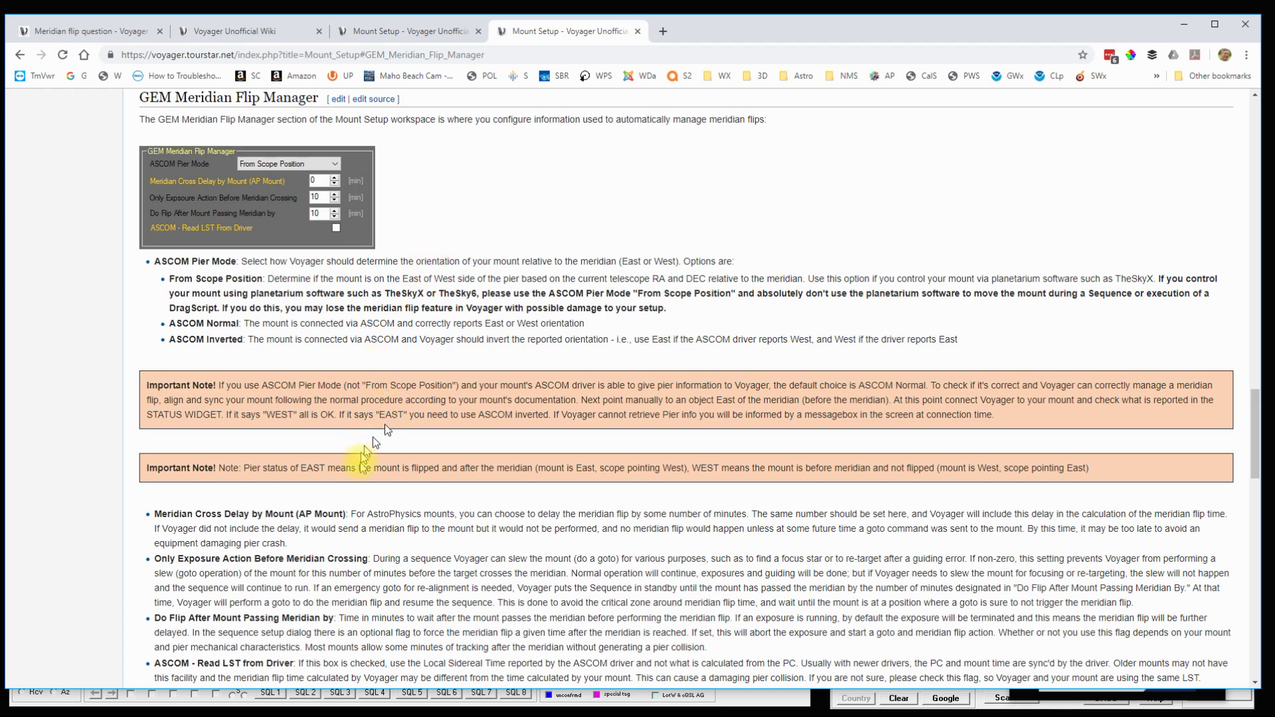
scroll(382, 568, down, 3)
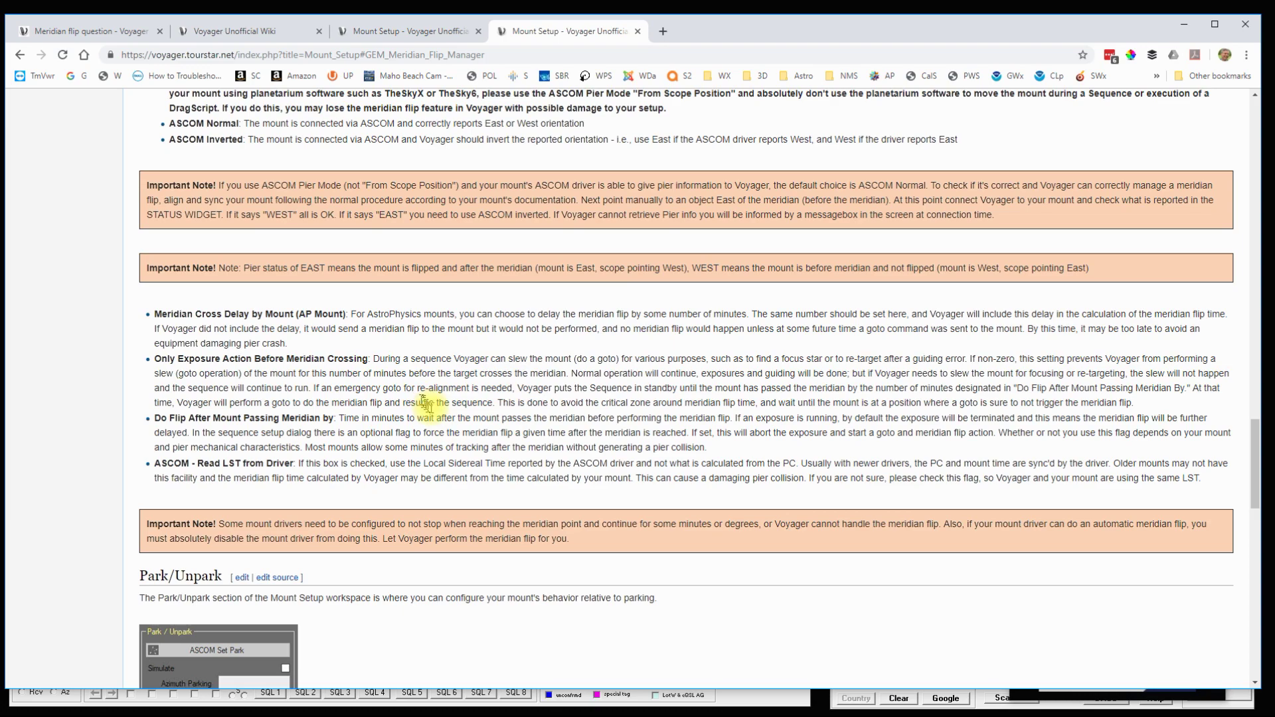
scroll(433, 406, up, 15)
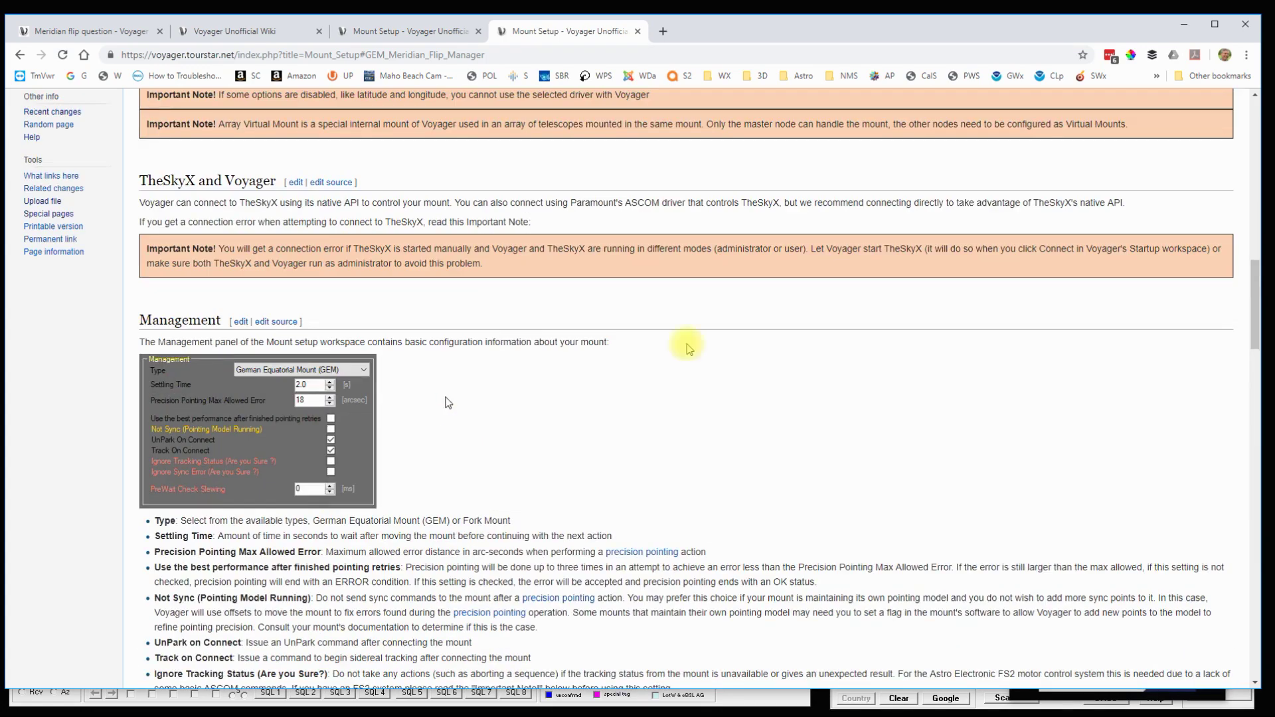
drag(1255, 291, 1229, 51)
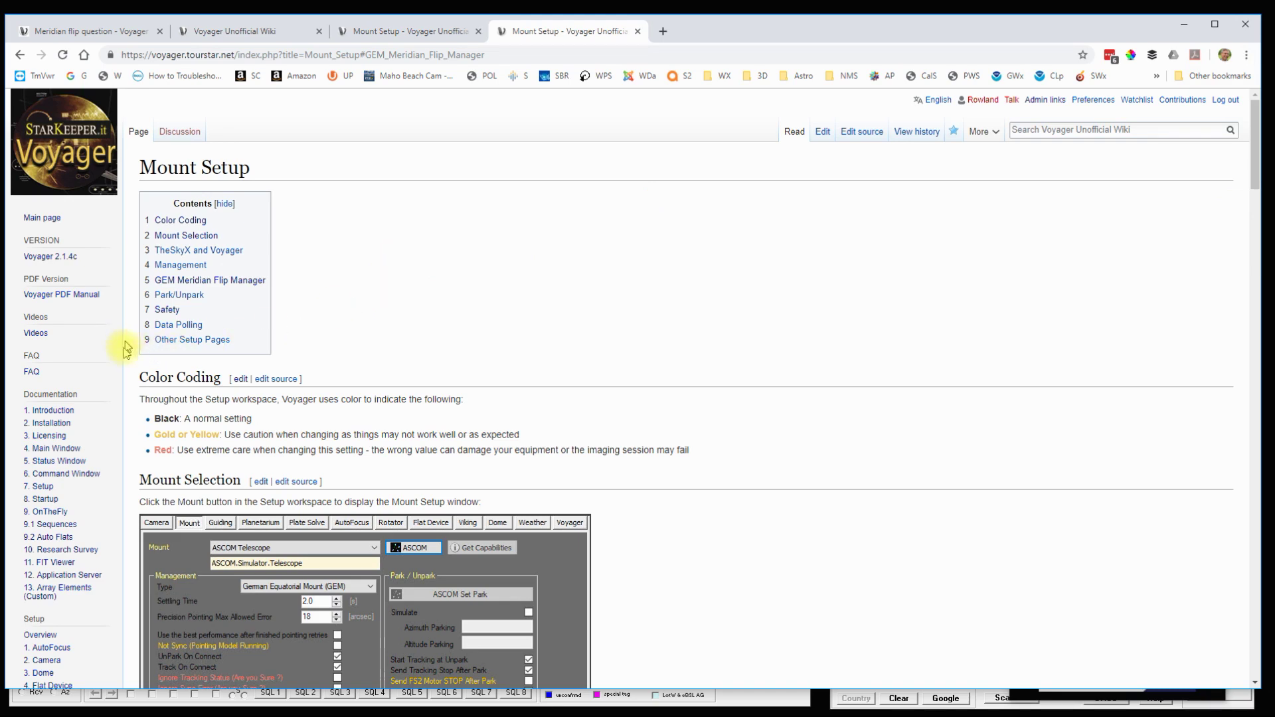
scroll(93, 371, down, 6)
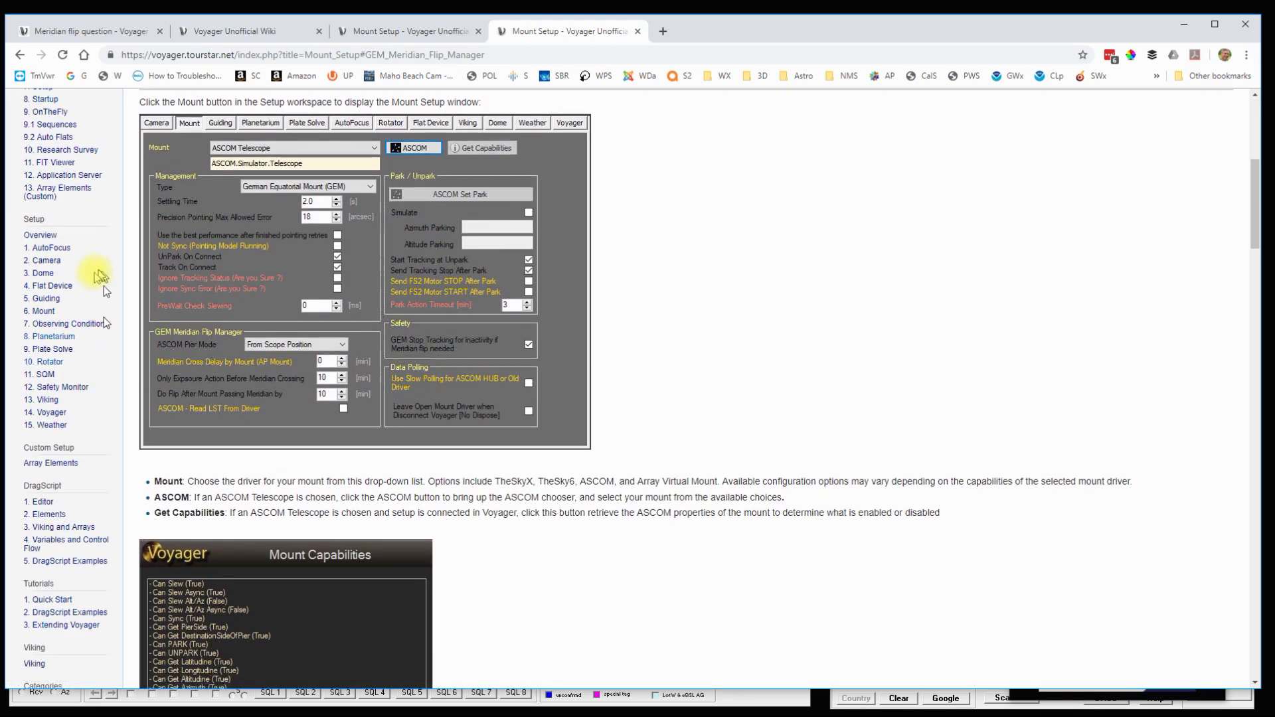
scroll(92, 281, up, 4)
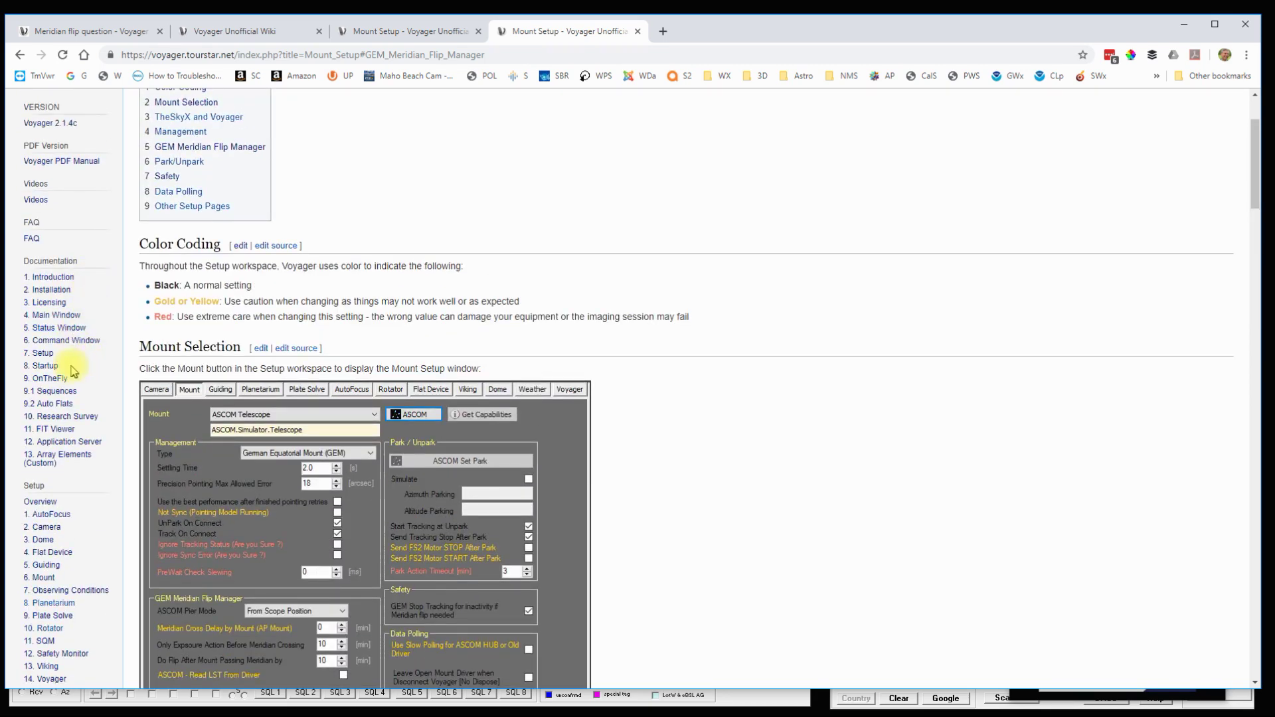